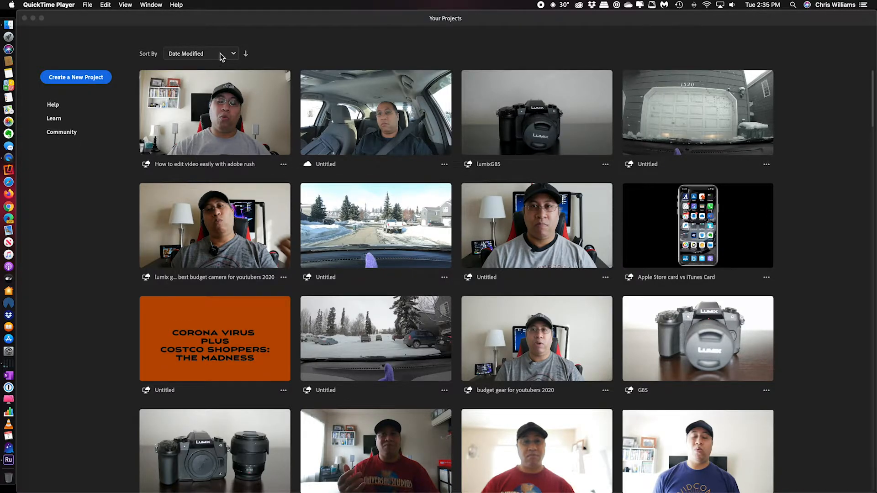
- Open the project "How to edit video easily with adobe rush" and briefly show its timeline track controls
click(231, 53)
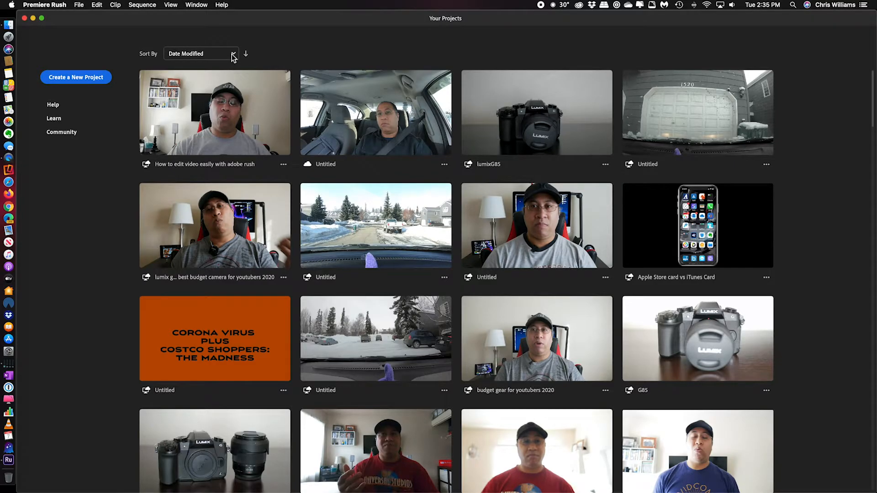
click(232, 54)
click(253, 53)
click(219, 145)
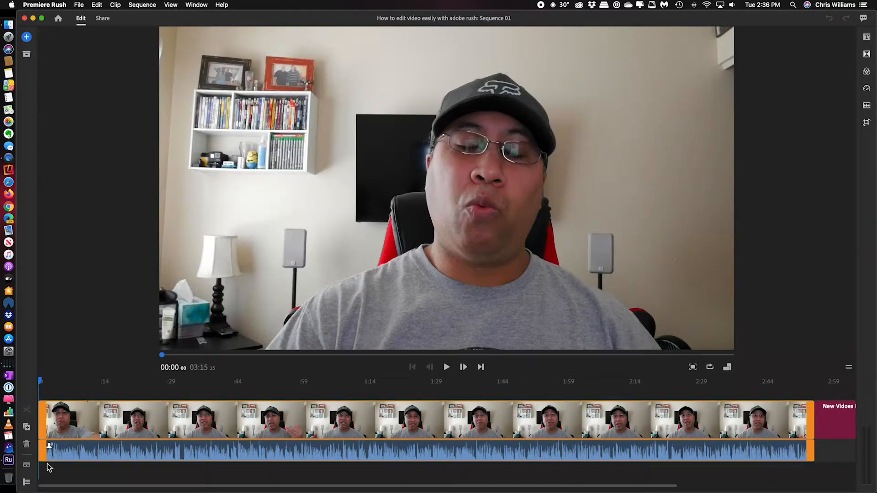
click(26, 483)
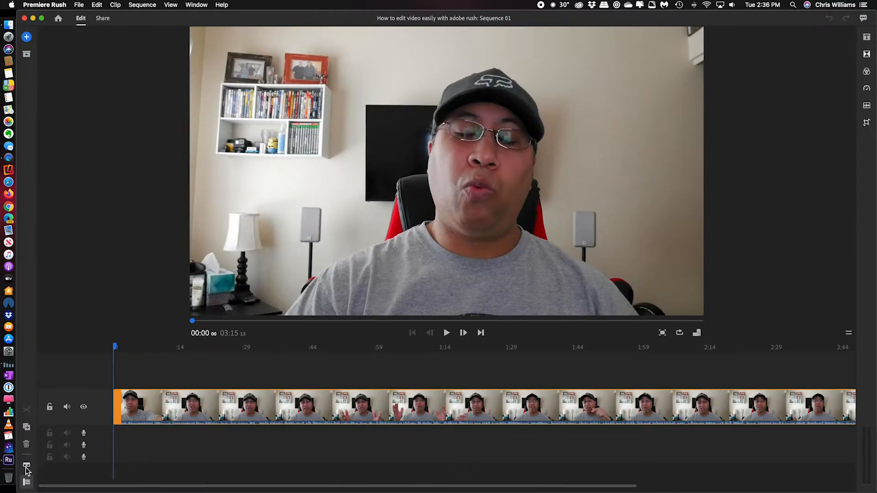
click(26, 483)
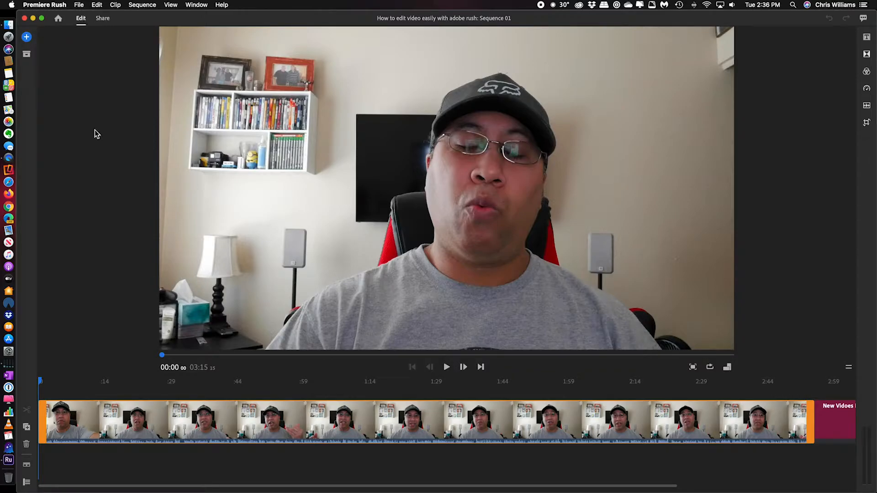
- In the YouTube sharing settings, review the playlist choices without changing them and set Privacy to Private
click(103, 20)
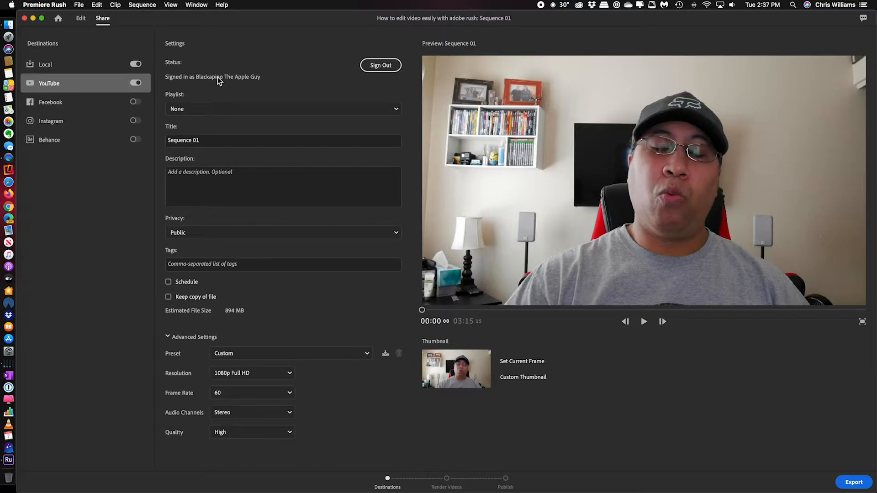
click(212, 109)
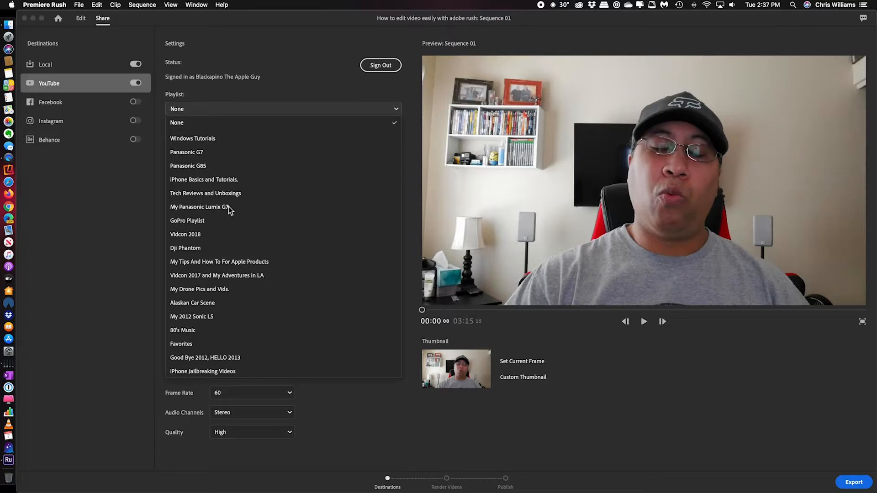
click(266, 111)
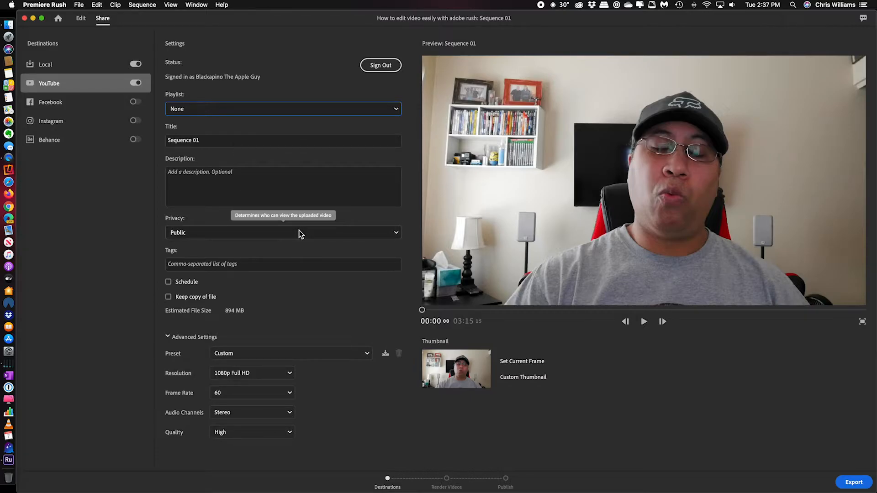
click(394, 233)
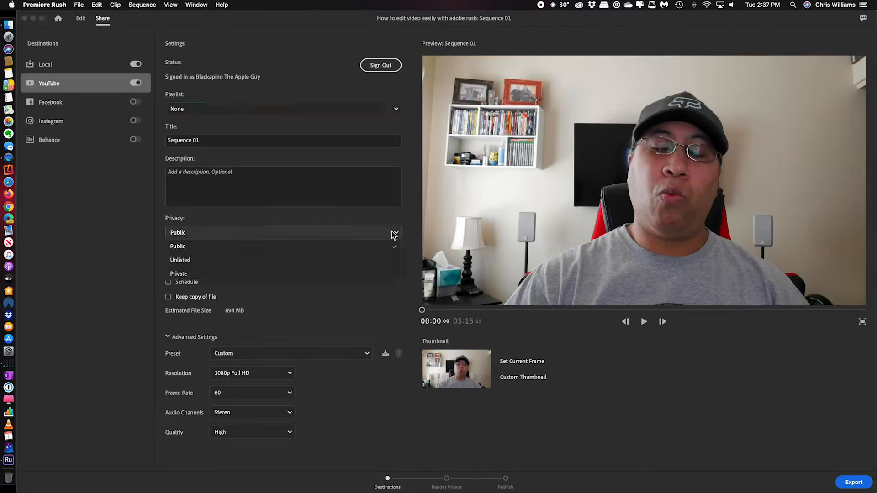
click(179, 273)
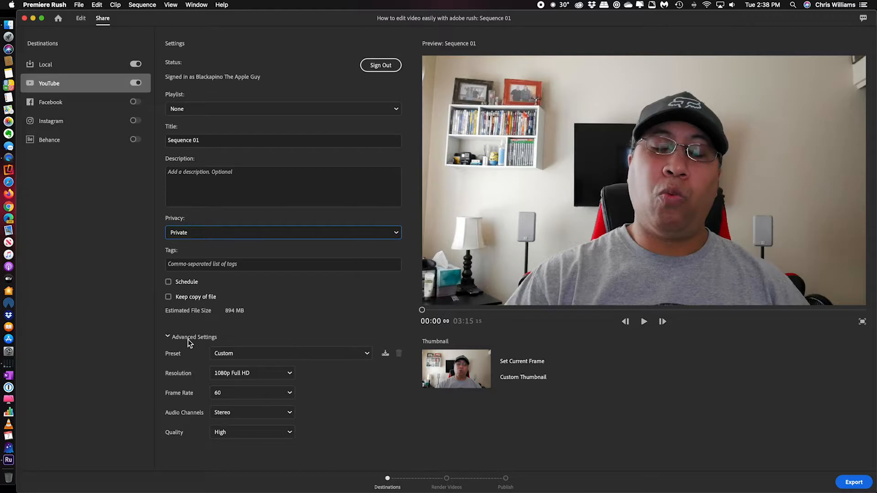
- Review the advanced YouTube export settings, keeping the resolution at 1080p Full HD and the frame rate at 60
click(168, 336)
click(168, 337)
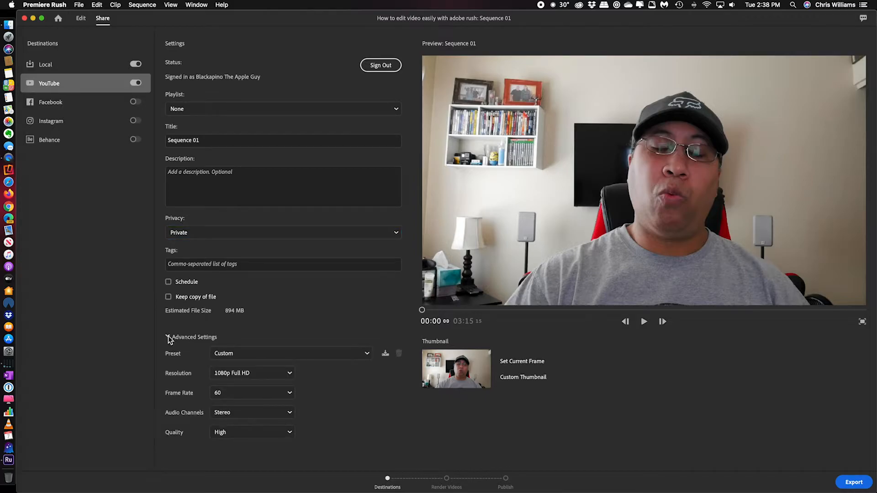
click(285, 378)
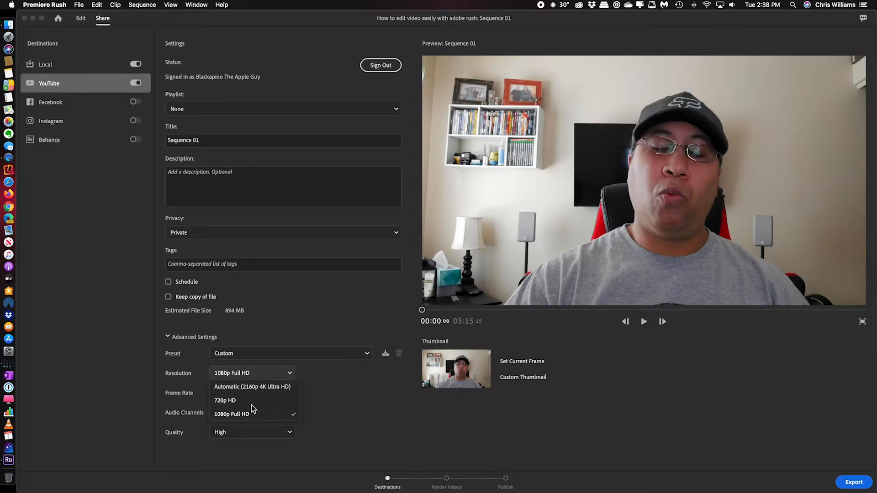
click(244, 415)
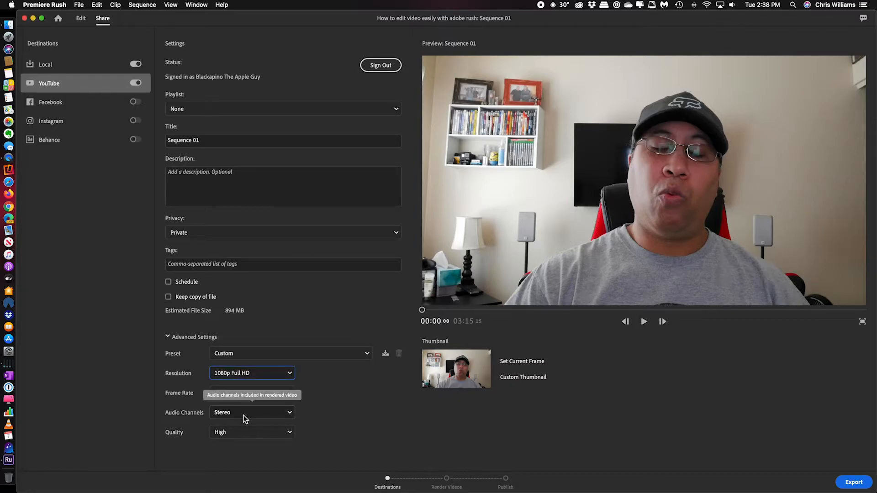
click(252, 396)
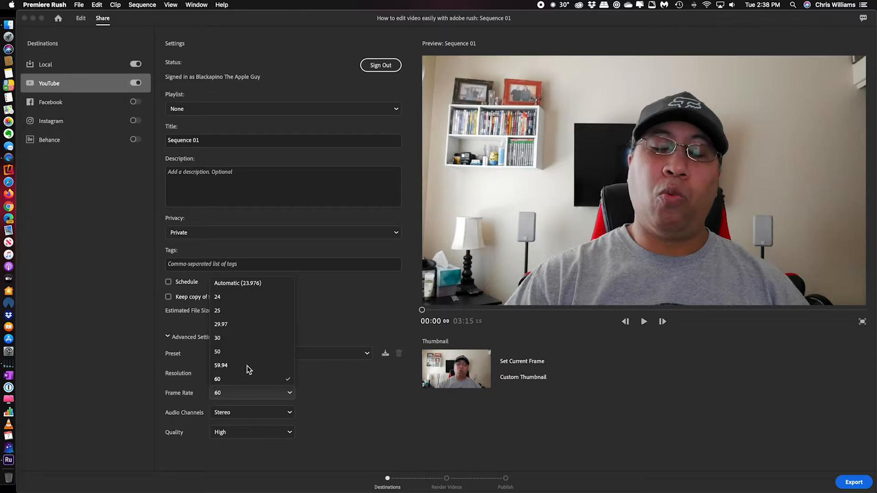
click(338, 401)
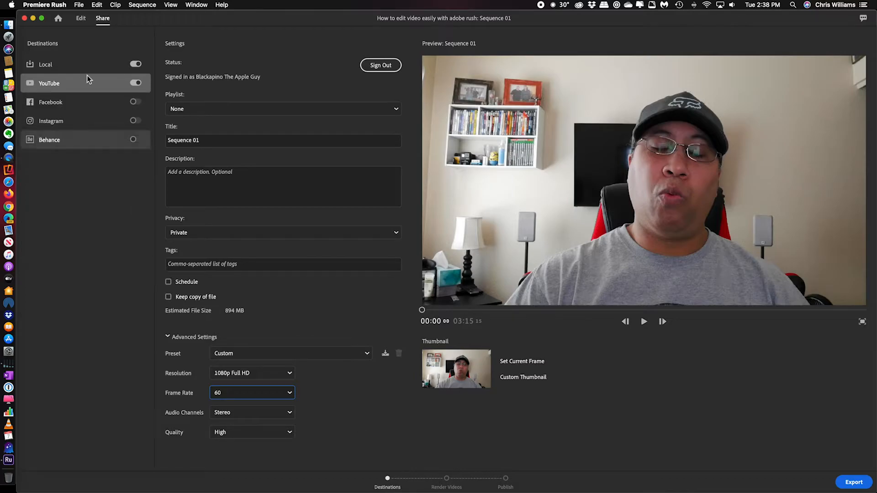
- Return to editing and look through the options for adding content and the media browser's source locations, then close the browser
click(81, 19)
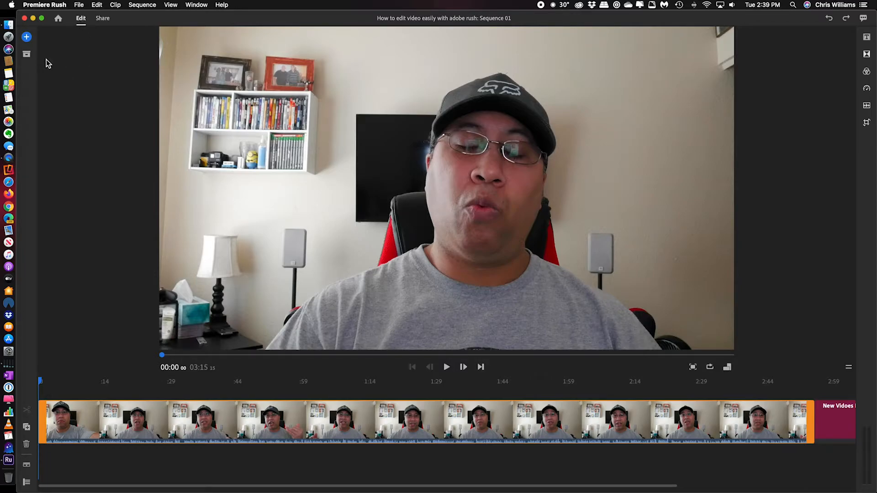
click(26, 38)
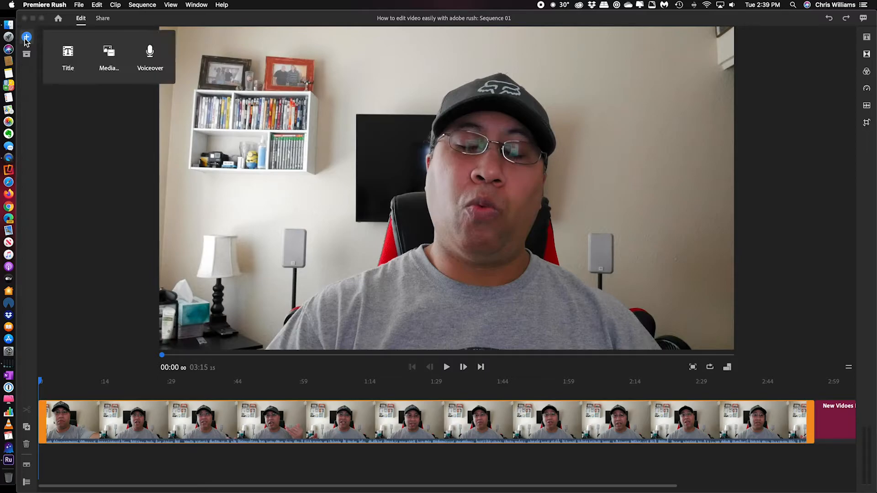
click(121, 55)
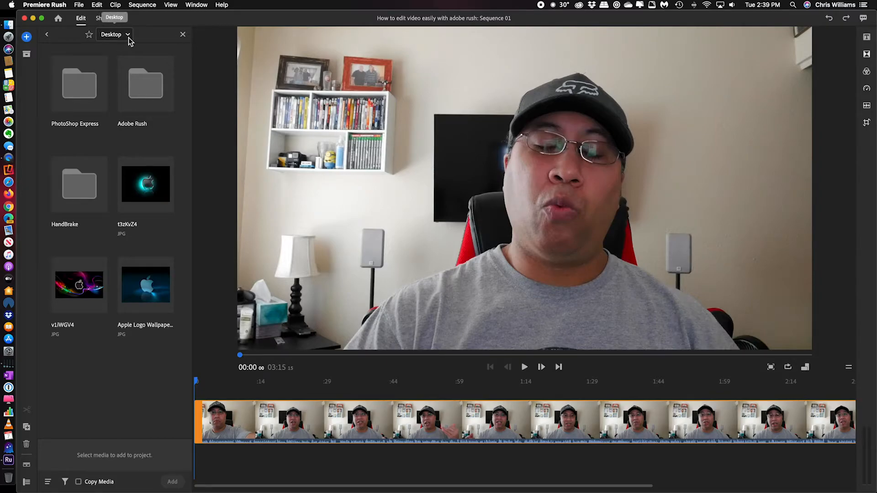
click(128, 37)
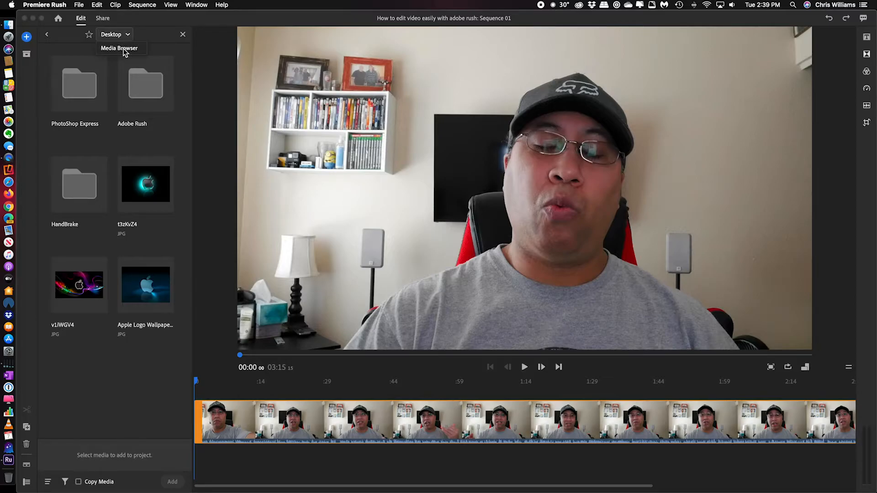
click(124, 49)
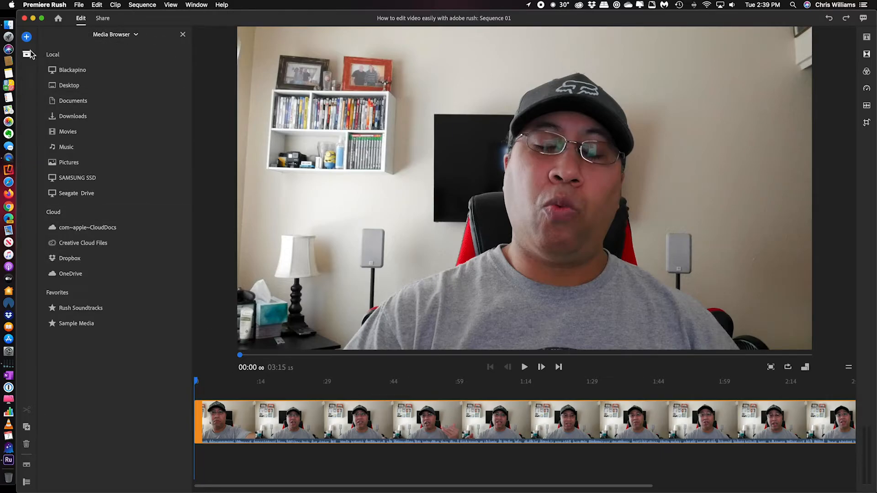
click(27, 37)
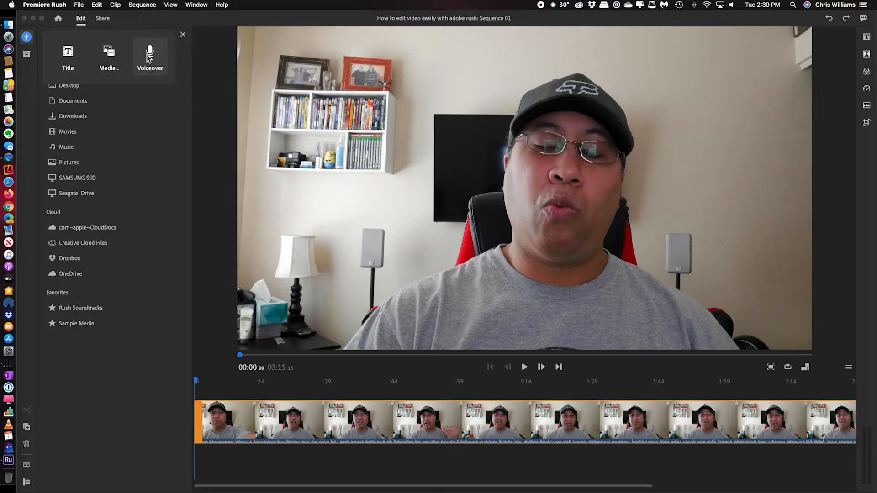
click(183, 34)
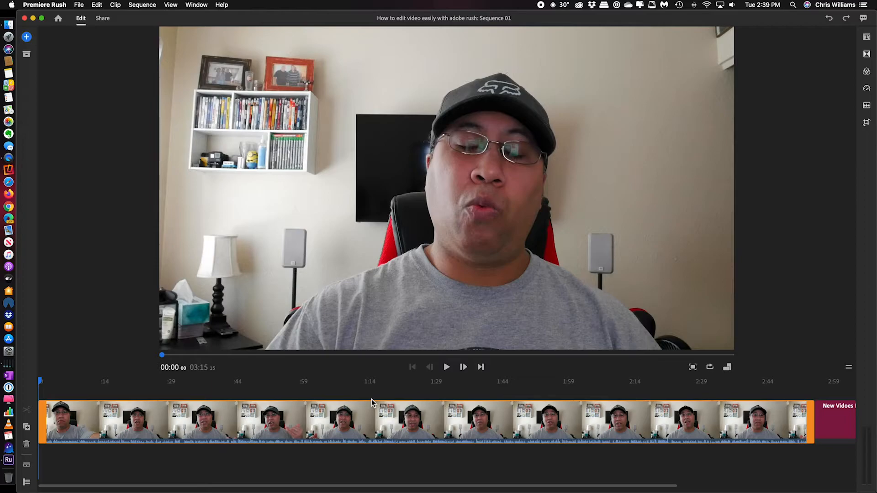
- Split the first clip on the timeline at 00:05:12
click(105, 431)
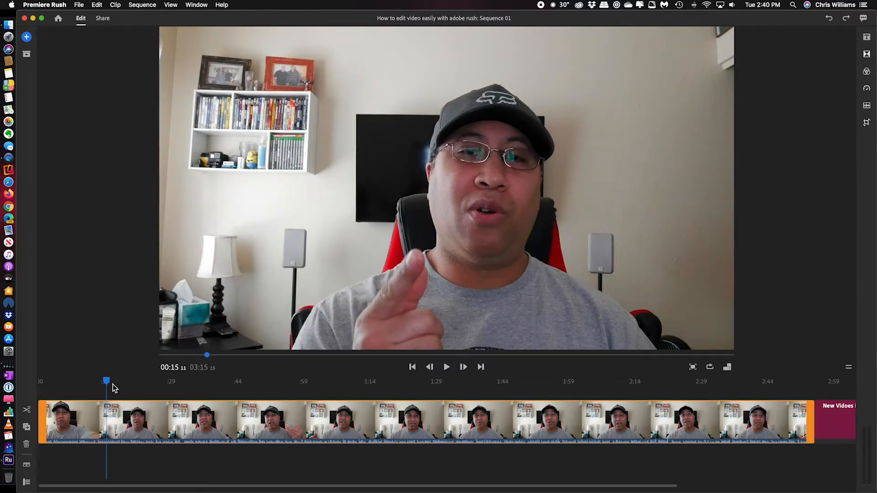
drag(107, 381, 63, 385)
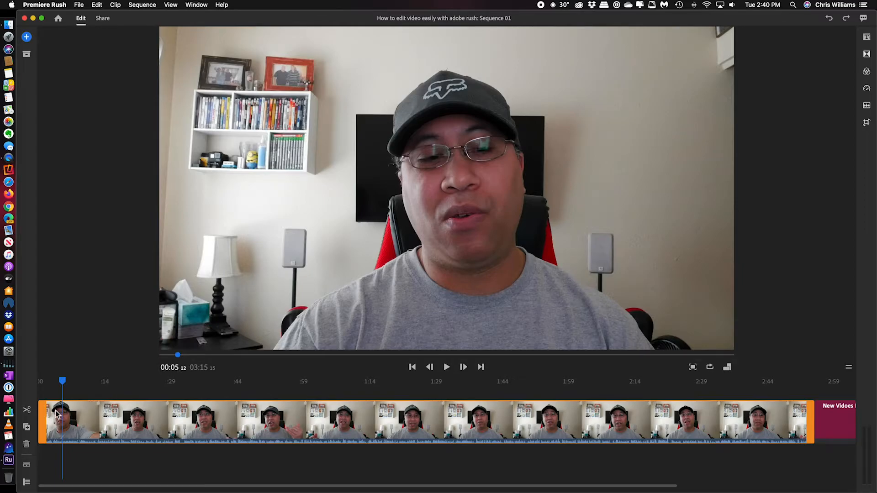
click(27, 412)
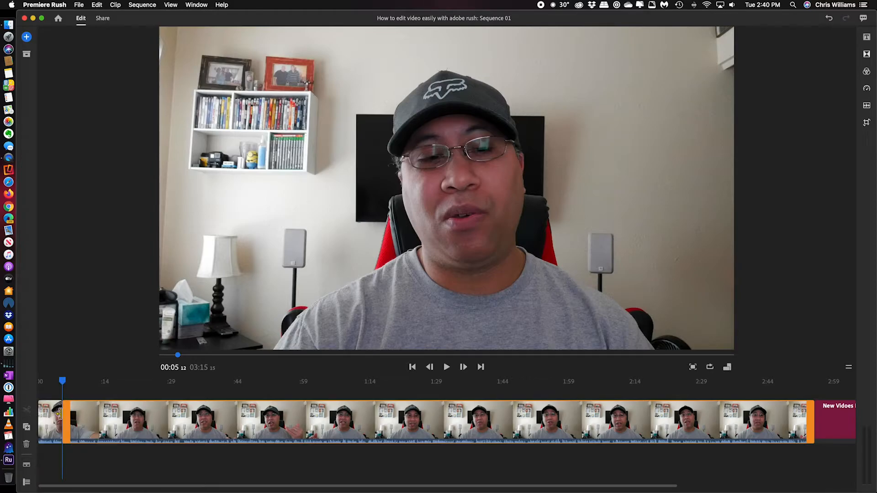
- Try to extend the start of the second piece earlier and trim away the opening piece left by the split
drag(68, 417, 48, 418)
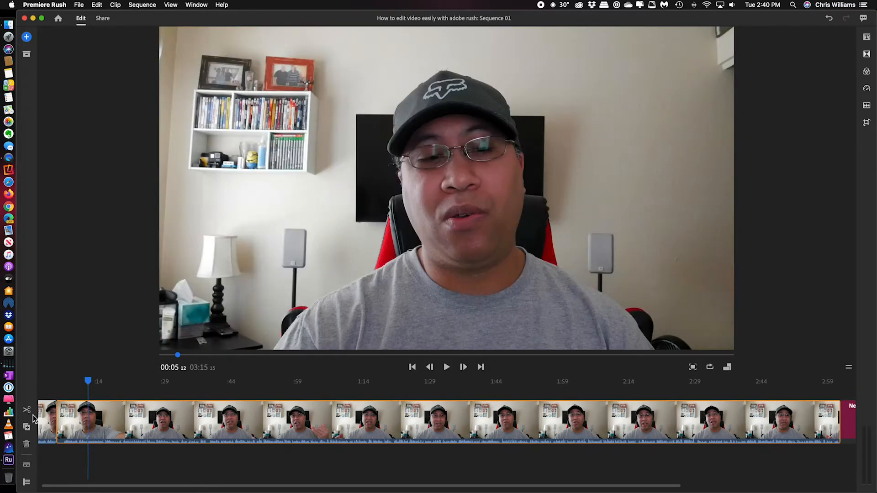
click(47, 418)
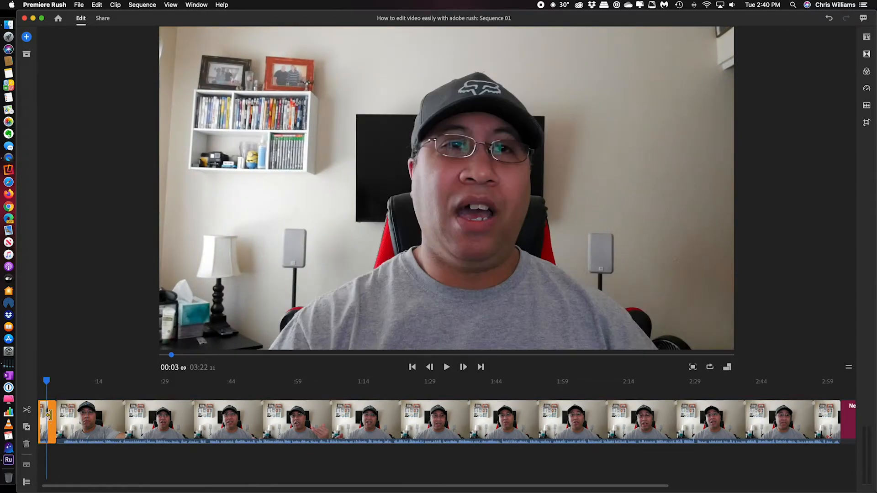
drag(49, 415, 26, 415)
click(39, 382)
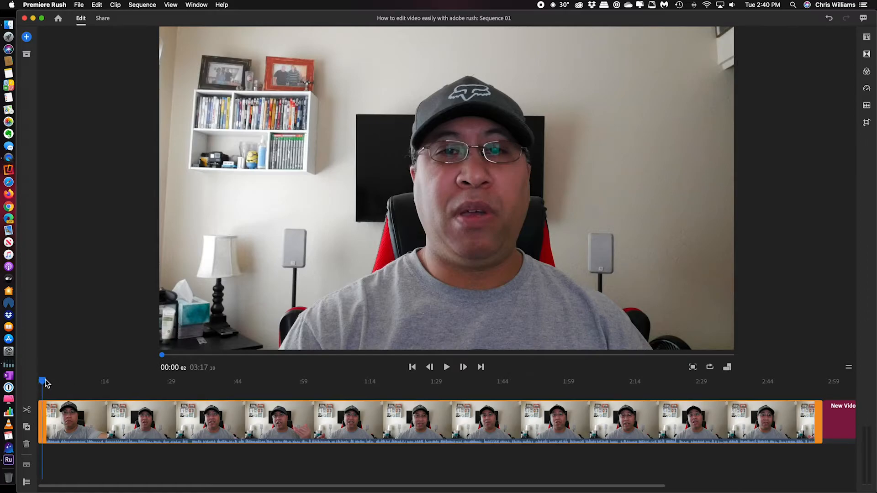
mouse_move(38, 382)
mouse_down()
mouse_move(56, 381)
mouse_move(39, 382)
mouse_up()
click(40, 385)
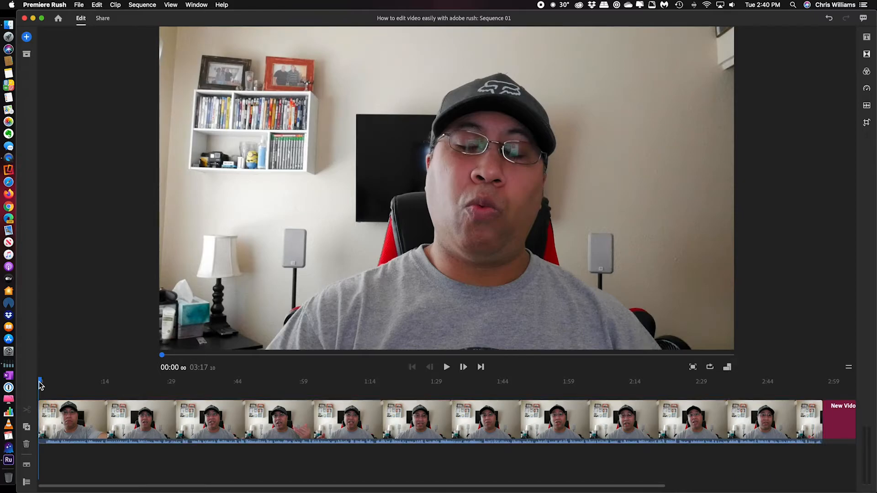
- Undo the trims and the split on the first clip
click(829, 20)
click(829, 20)
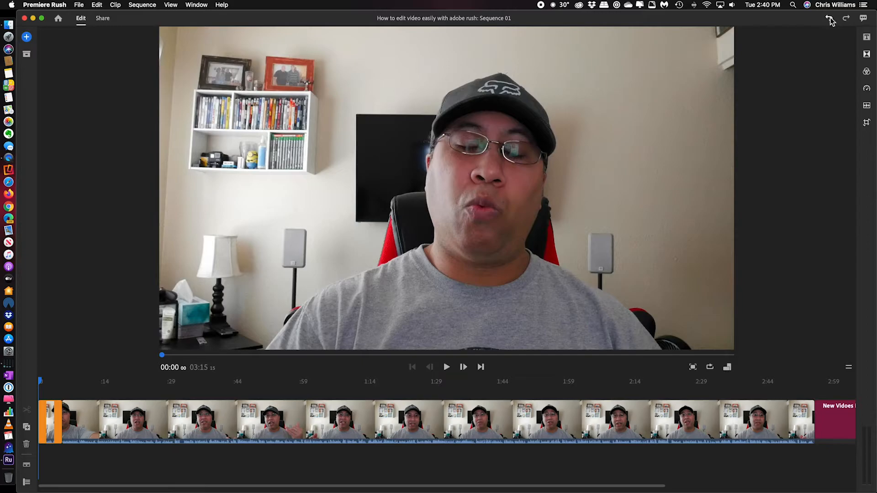
click(830, 19)
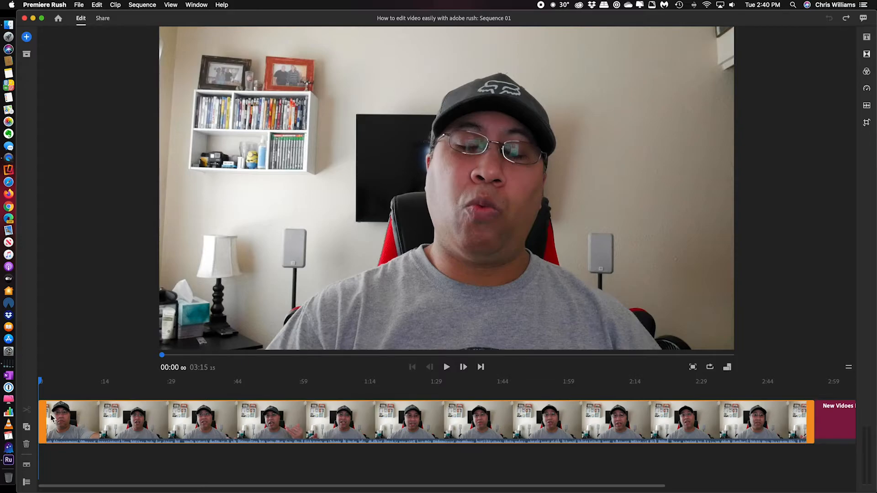
- Expand the audio on the timeline and extend the first clip's start edge to restore its trimmed opening footage
mouse_move(41, 385)
mouse_down()
mouse_move(63, 382)
mouse_move(39, 383)
mouse_up()
click(26, 464)
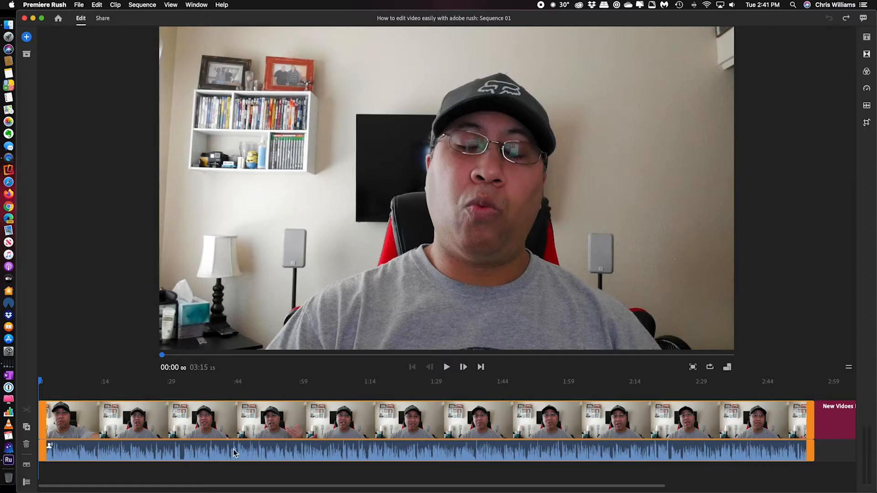
drag(43, 439, 29, 442)
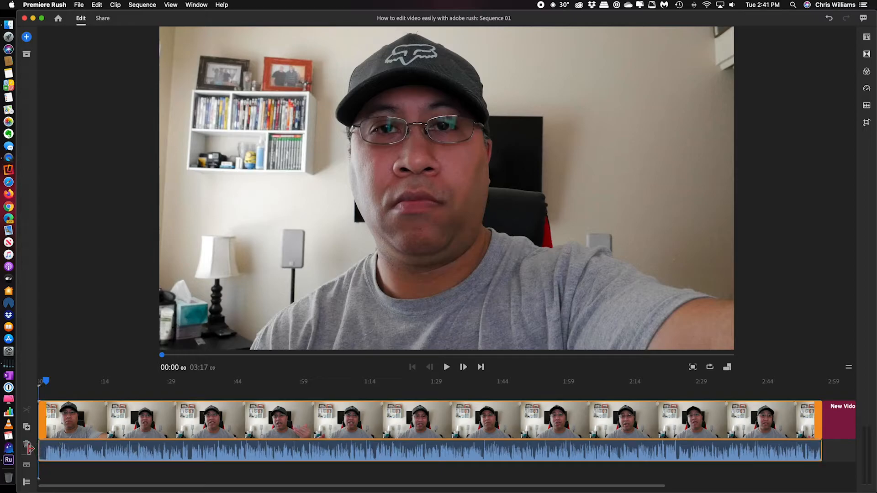
drag(43, 432, 34, 434)
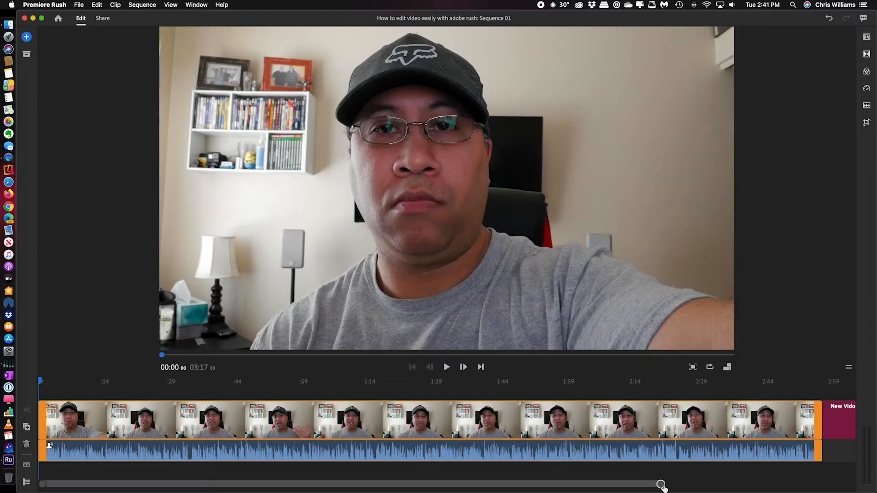
- Zoom in on the timeline until it spans roughly the first 2:14 of the sequence
drag(662, 485, 609, 486)
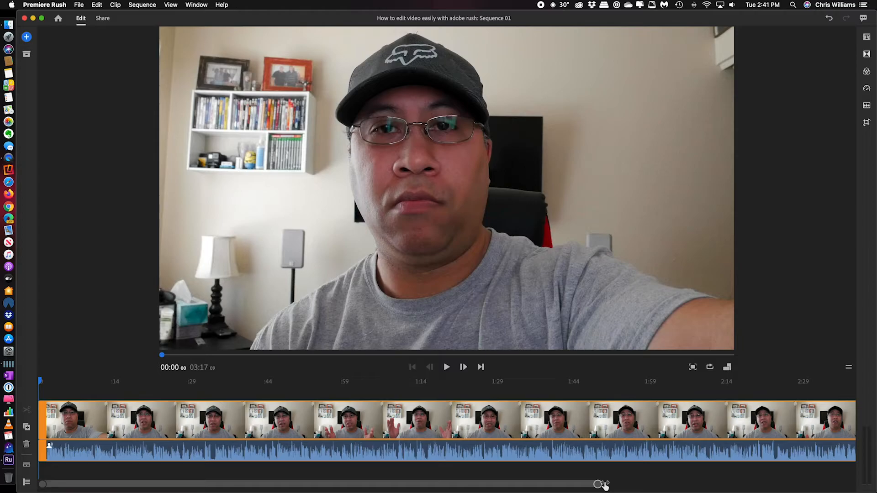
drag(603, 486, 539, 487)
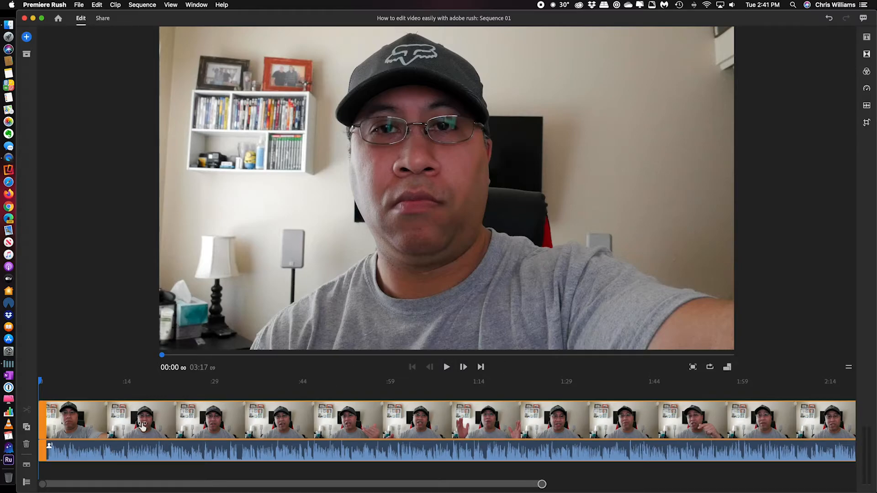
- Trim about two seconds off the start of the first video clip and show the track controls
click(46, 444)
drag(46, 442, 62, 437)
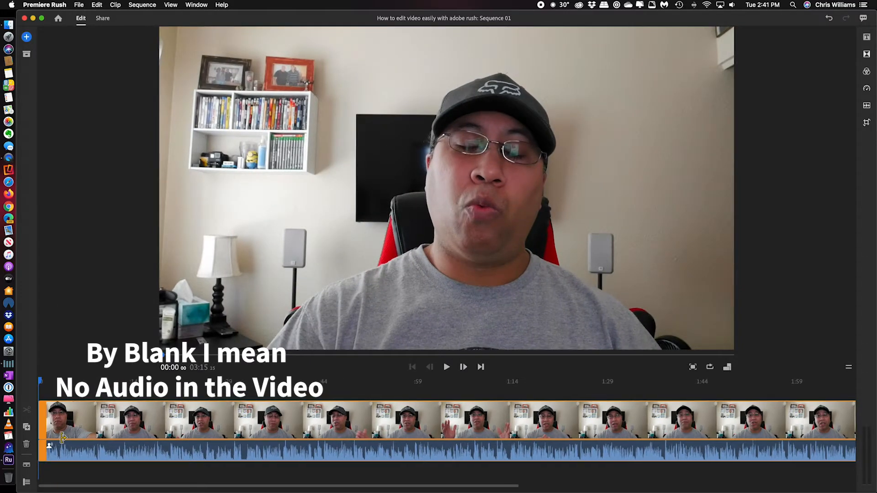
mouse_move(40, 382)
mouse_down()
mouse_move(85, 384)
mouse_move(39, 383)
mouse_up()
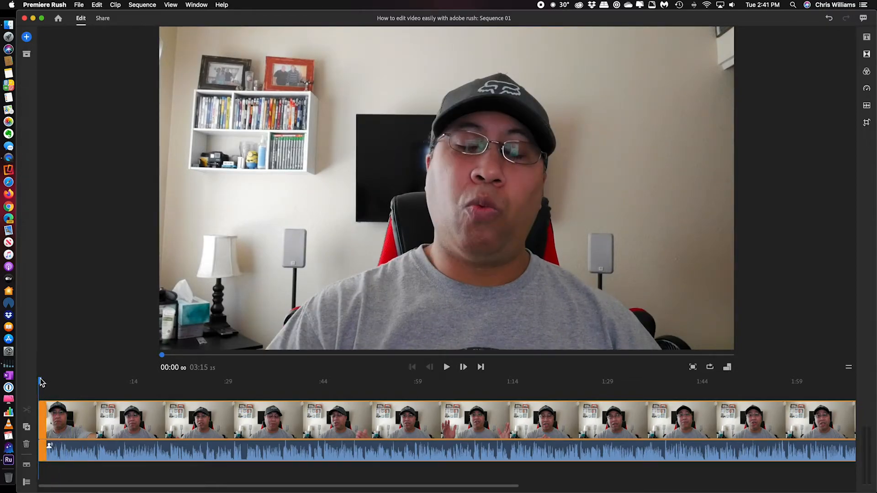
mouse_move(40, 383)
mouse_down()
mouse_move(68, 383)
mouse_move(28, 385)
mouse_up()
click(27, 482)
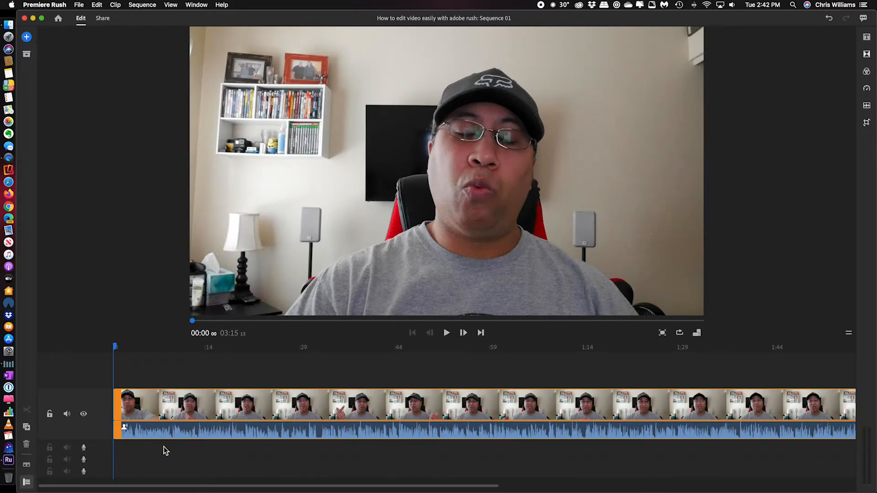
- Move the "New Vidoes Posted Weekly" title to the sequence start, stack it above the video, and scrub past it to about 0:22
scroll(229, 452, right, 15)
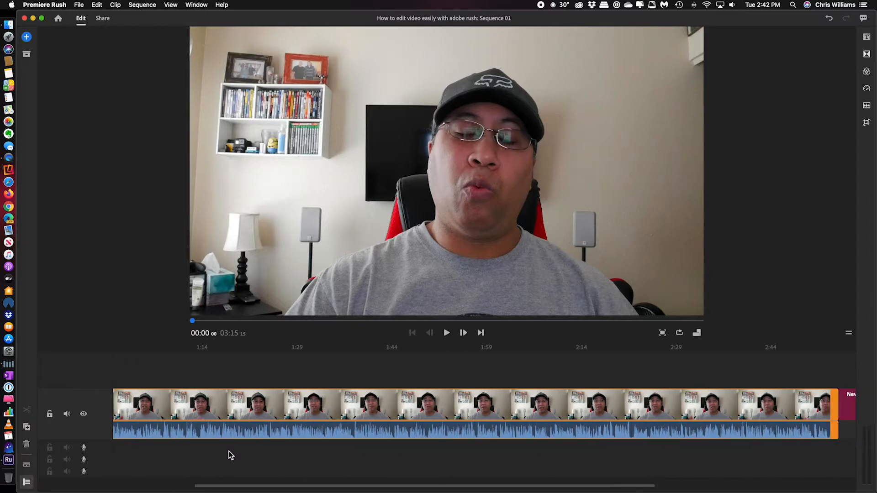
click(354, 398)
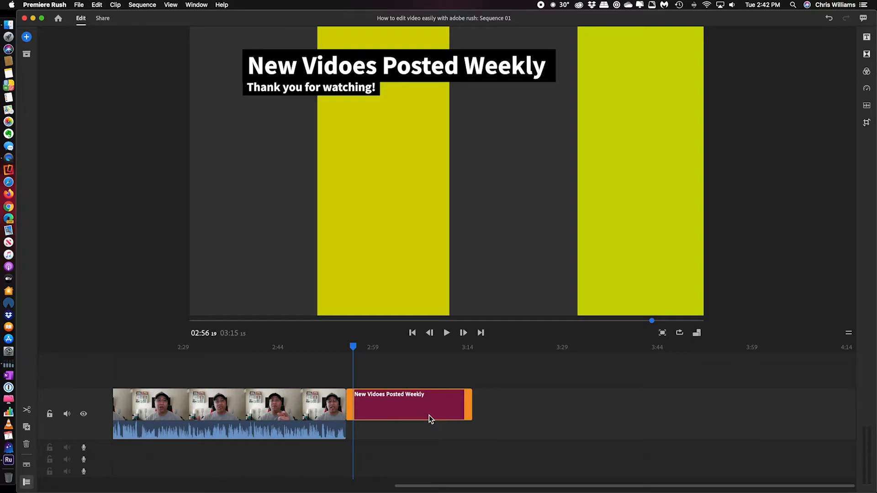
drag(376, 410, 113, 414)
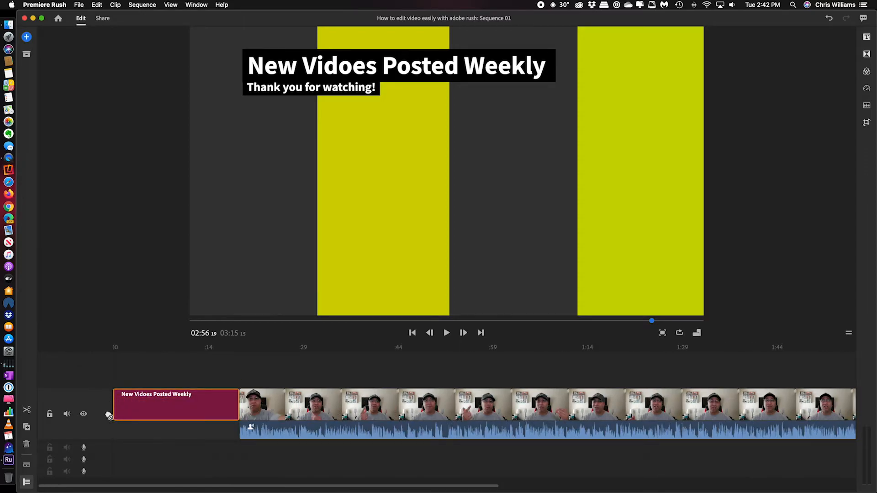
drag(176, 410, 179, 394)
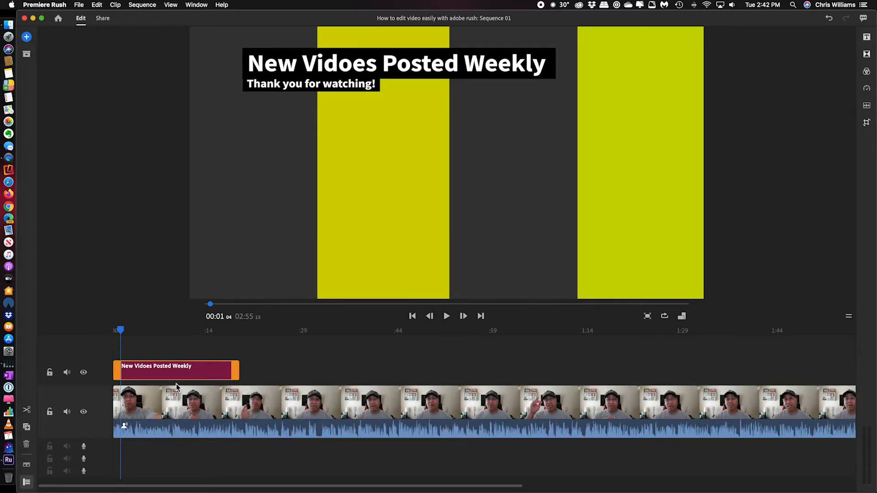
drag(120, 330, 256, 340)
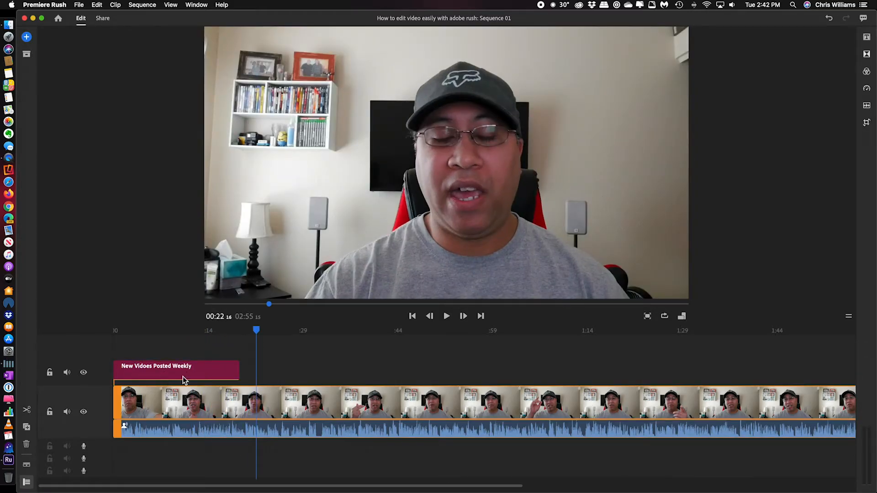
- Undo both moves of the end title and toggle the main track's mute on and off
click(830, 19)
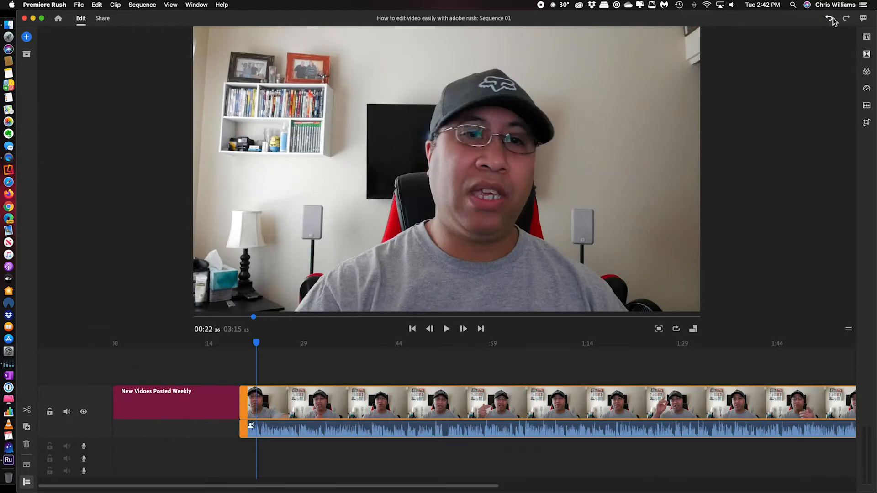
click(830, 19)
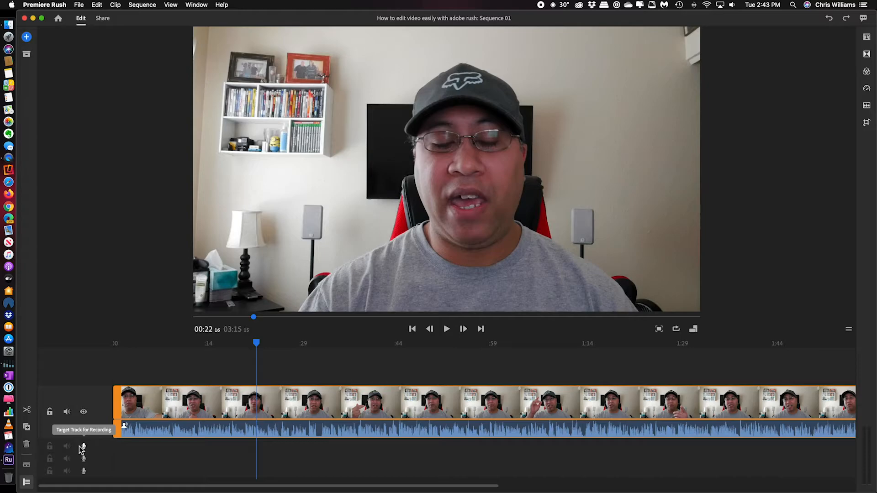
click(66, 413)
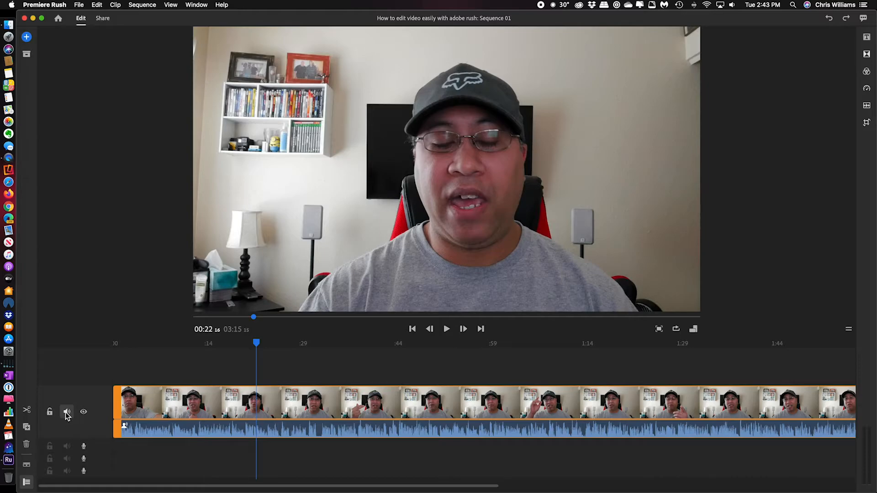
click(67, 411)
- Preview the end title clip, and examine the saved title templates and those offered by Adobe Stock
scroll(222, 380, right, 10)
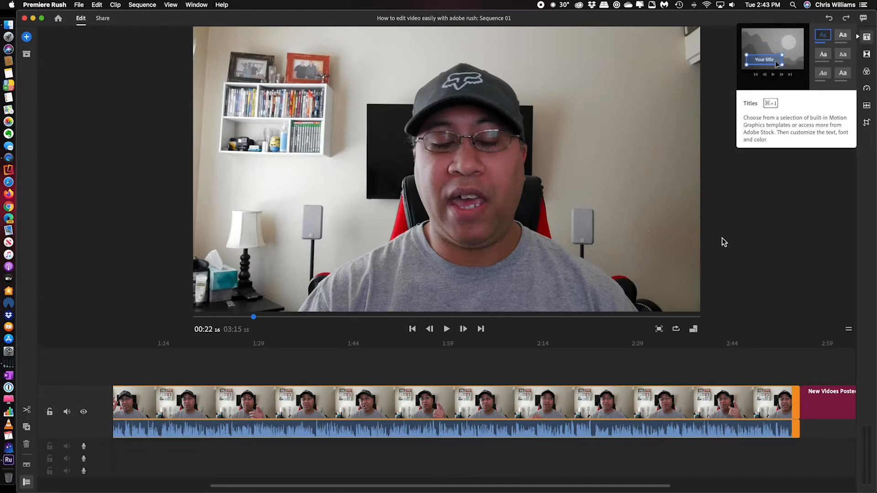
key(super+1)
scroll(655, 404, right, 5)
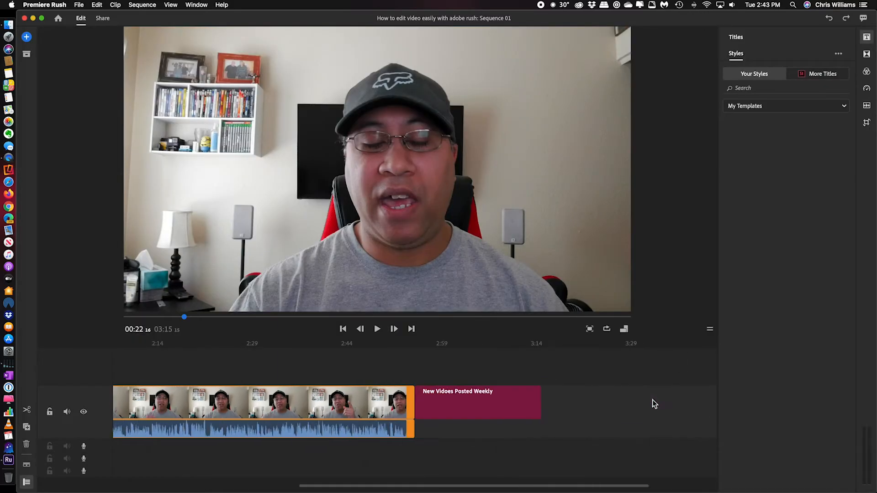
scroll(655, 404, right, 5)
click(303, 393)
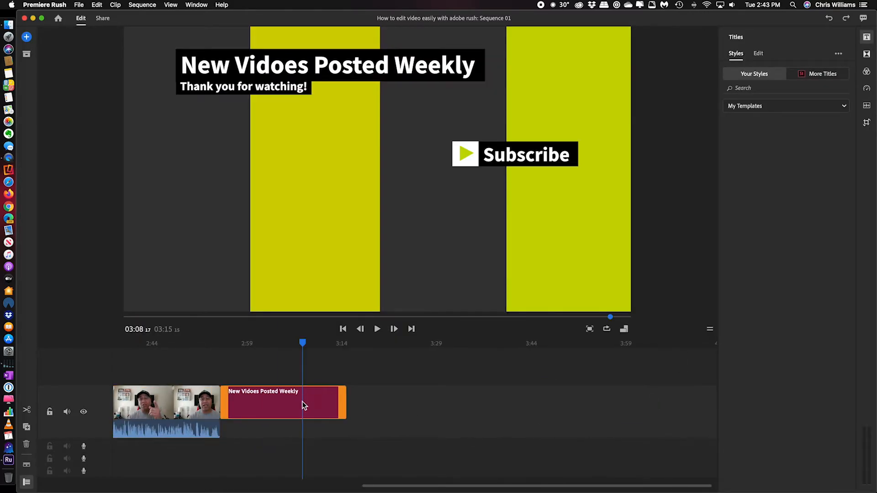
drag(303, 343, 279, 348)
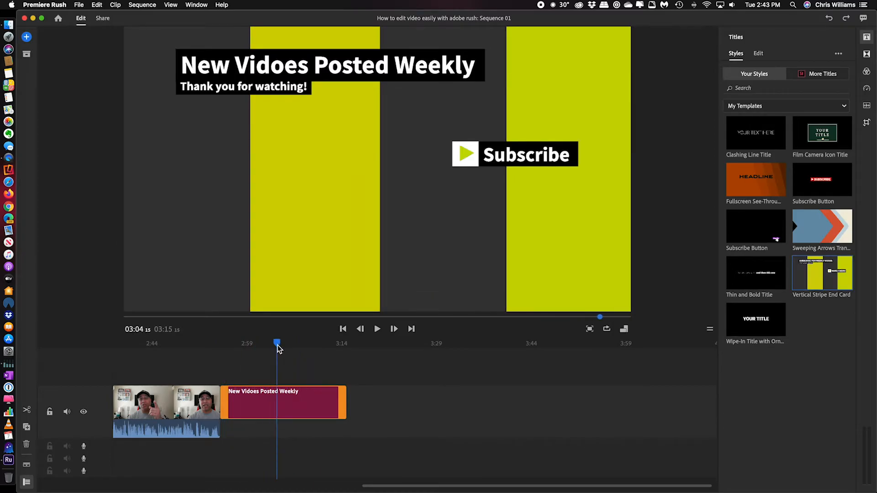
mouse_move(275, 344)
mouse_down()
mouse_move(213, 346)
mouse_move(269, 348)
mouse_up()
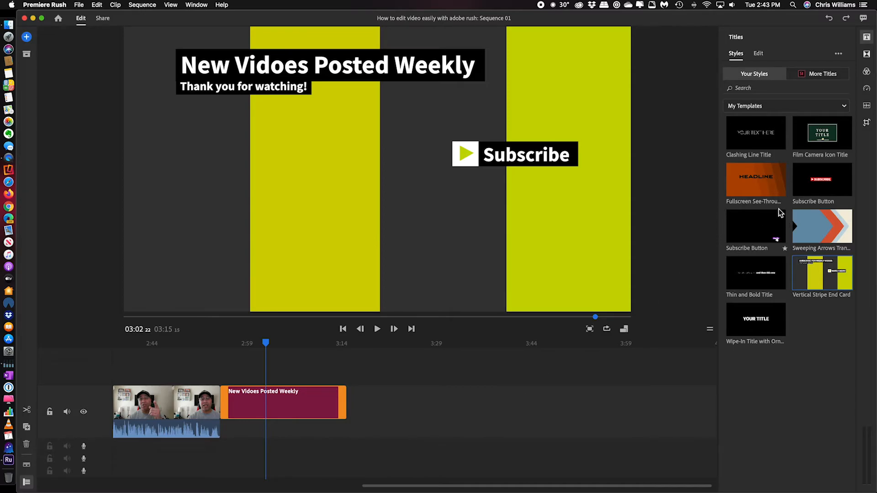
click(833, 77)
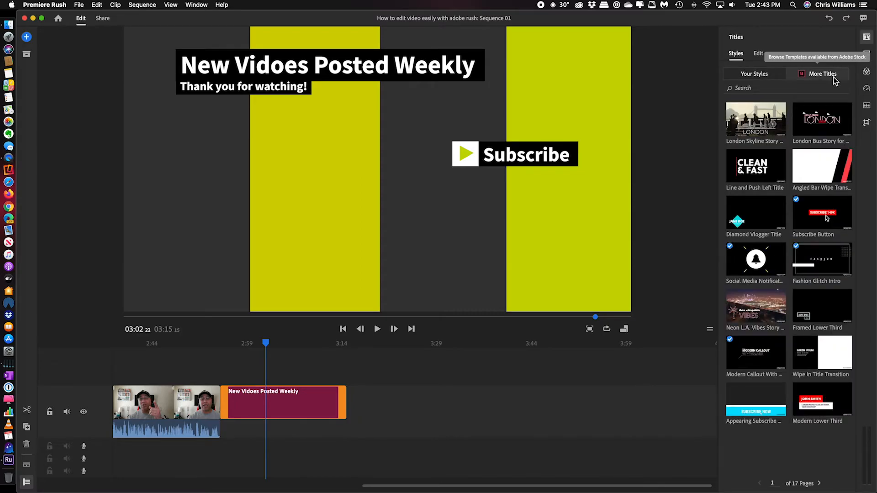
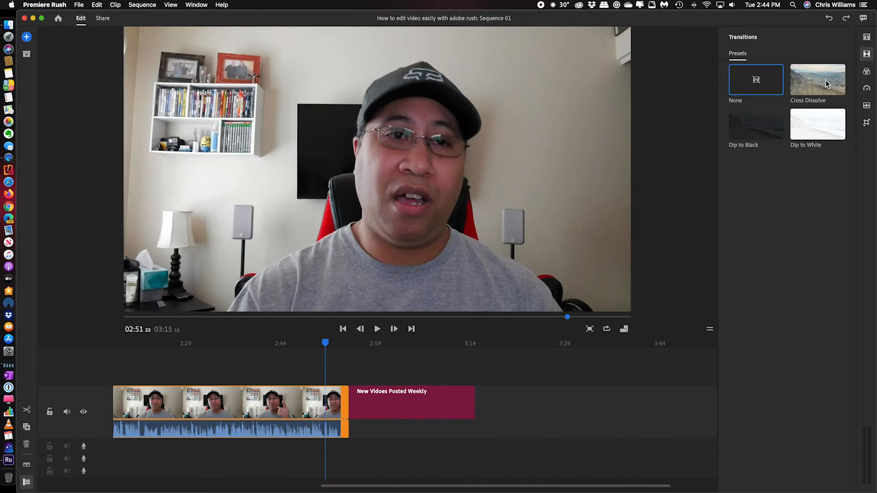
- Add a Cross Dissolve between the video clip and the end title, trim the title's start slightly, and preview around 2:57
mouse_move(826, 83)
mouse_down()
mouse_move(389, 399)
mouse_move(337, 407)
mouse_move(352, 411)
mouse_up()
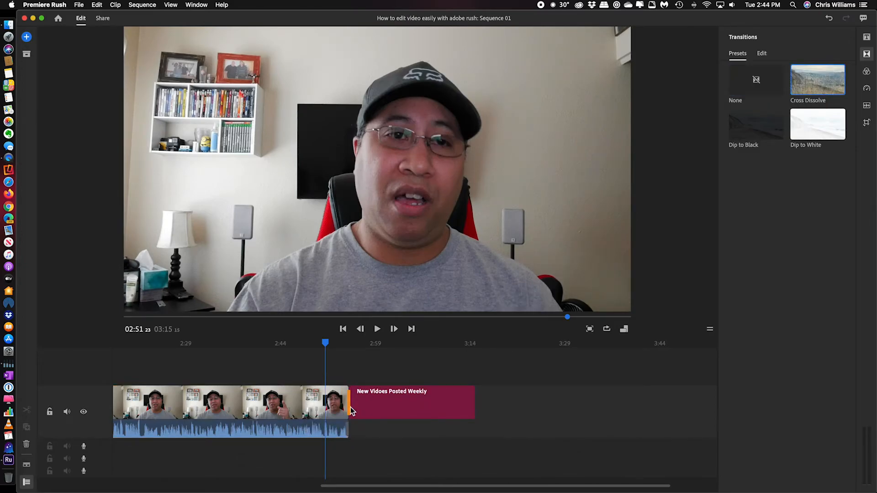
click(357, 406)
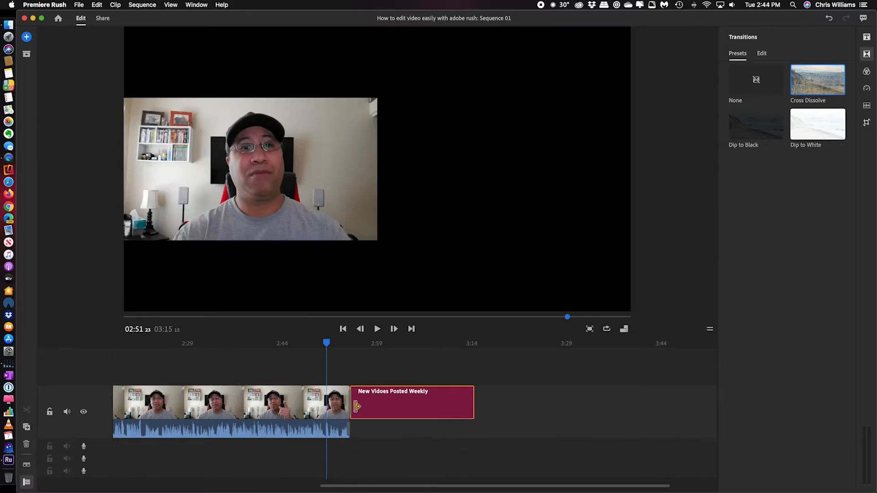
drag(357, 407, 358, 406)
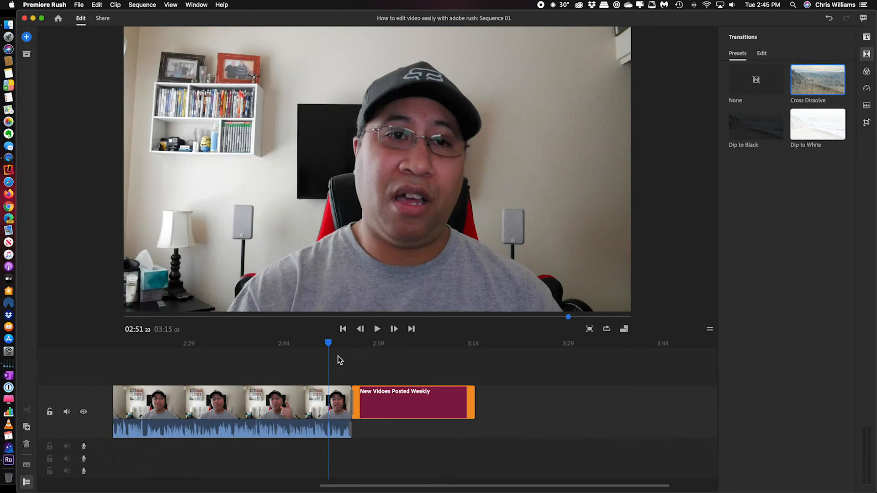
drag(329, 344, 361, 346)
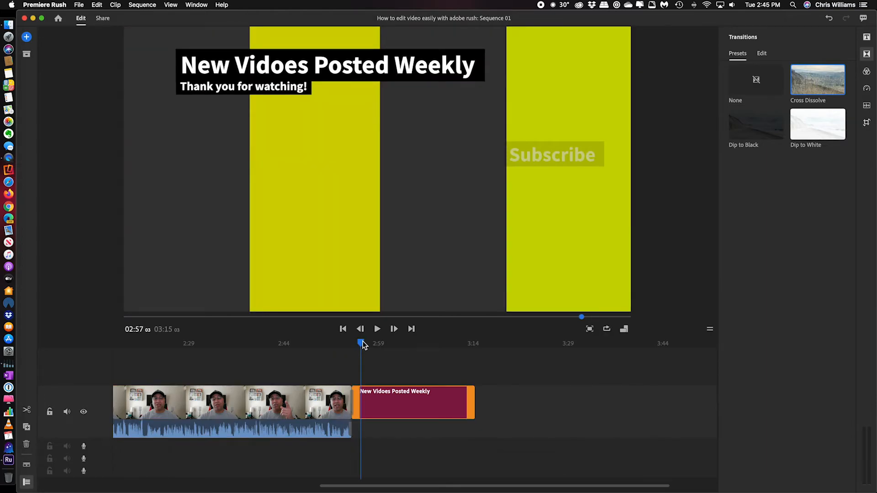
- Undo the title trim and the Cross Dissolve transition
click(829, 18)
click(830, 19)
click(829, 20)
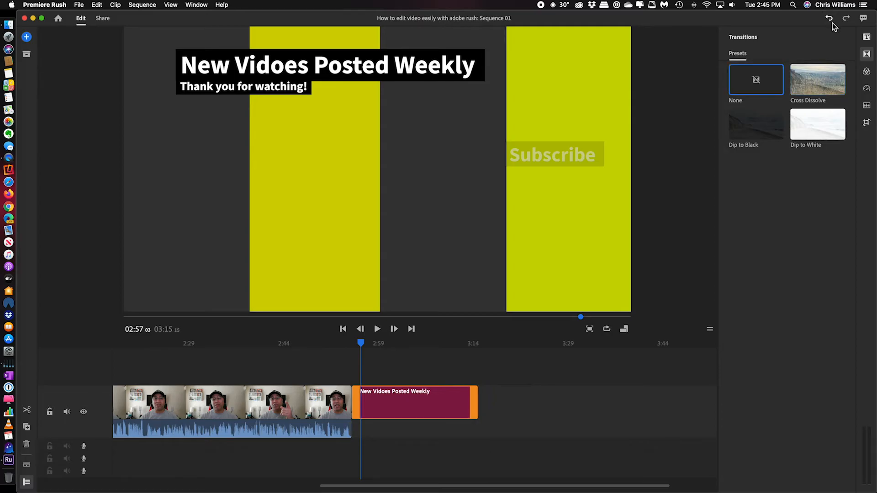
- Try the built-in Film color preset and its intensity on the video clip, and reset the preset to None
click(867, 72)
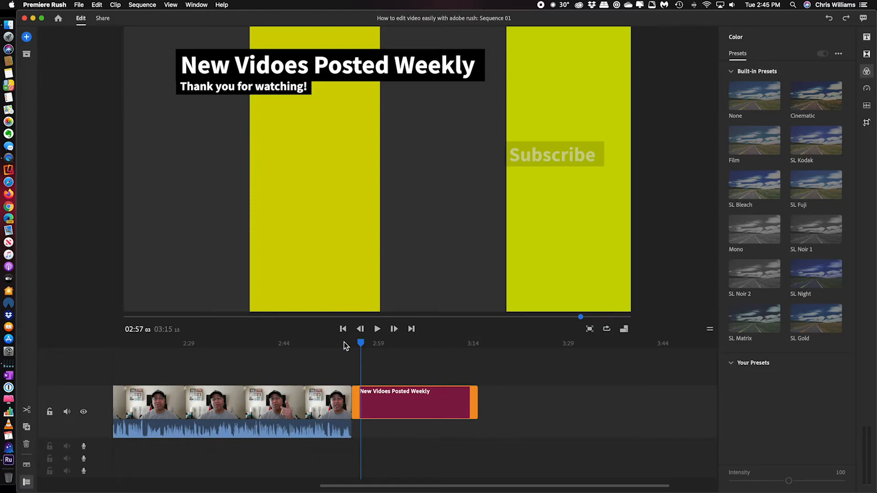
drag(361, 347, 328, 349)
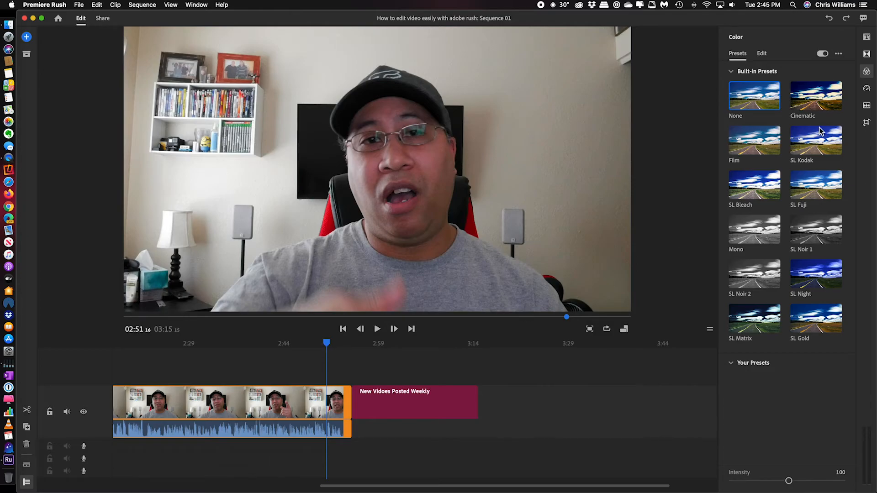
click(754, 146)
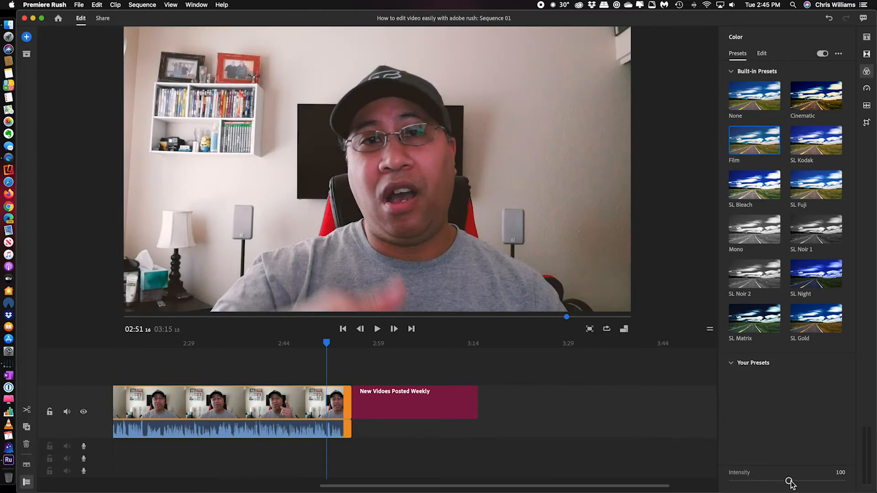
mouse_move(789, 482)
mouse_down()
mouse_move(828, 479)
mouse_move(764, 480)
mouse_move(793, 481)
mouse_up()
click(742, 96)
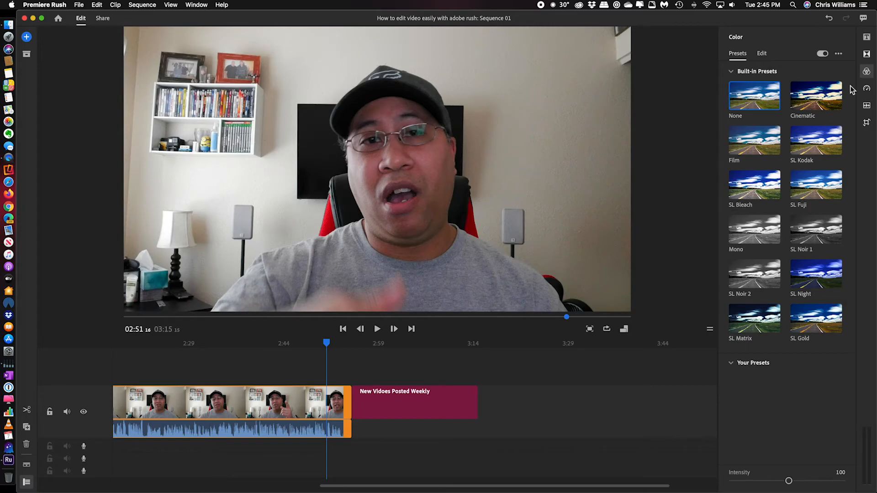
- Review the video clip's speed settings and turn off background noise reduction in its audio settings
click(868, 89)
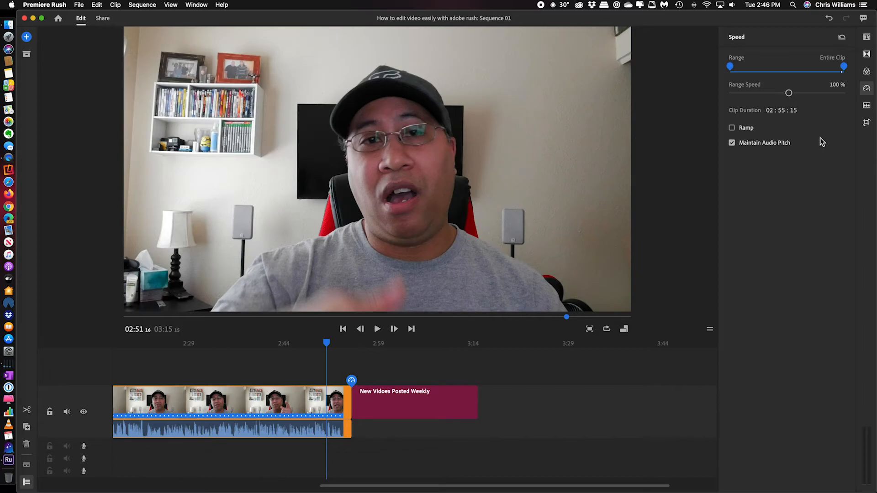
click(867, 106)
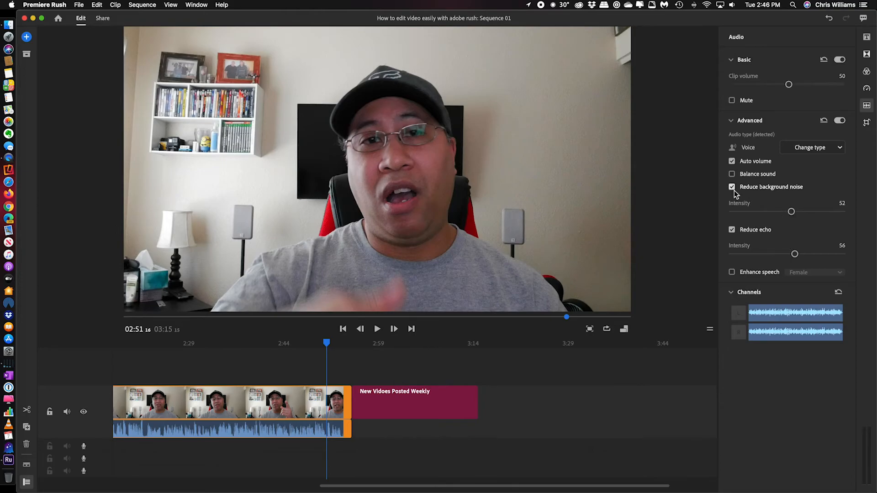
drag(791, 212, 772, 212)
click(734, 187)
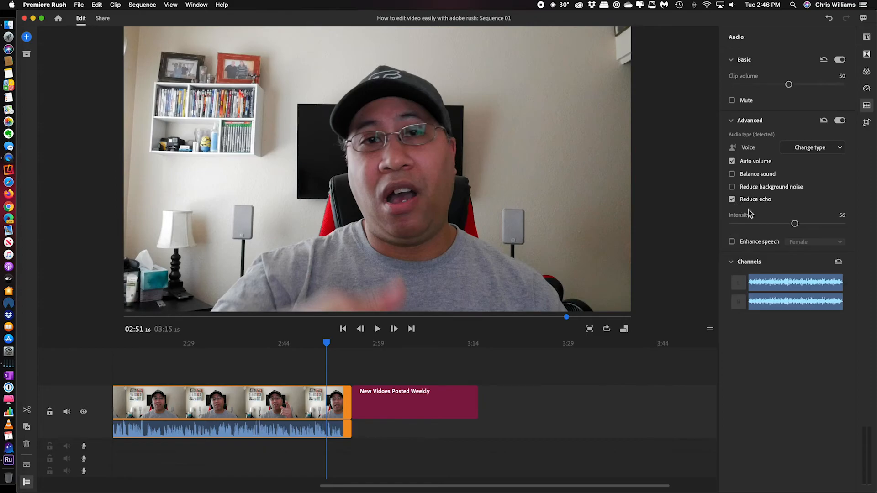
- Try different echo reduction intensities on the video clip's audio and turn off echo reduction
drag(794, 223, 789, 225)
drag(833, 224, 816, 225)
drag(815, 225, 727, 225)
drag(725, 221, 783, 221)
click(732, 199)
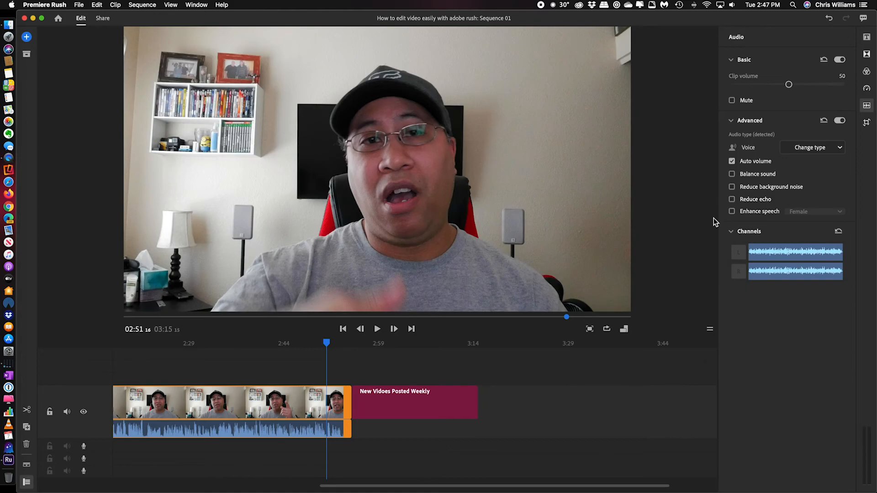
- Scrub to about 2:43 and try the top crop and edge feather in the video clip's transform settings, keeping both at 0
drag(327, 346, 277, 347)
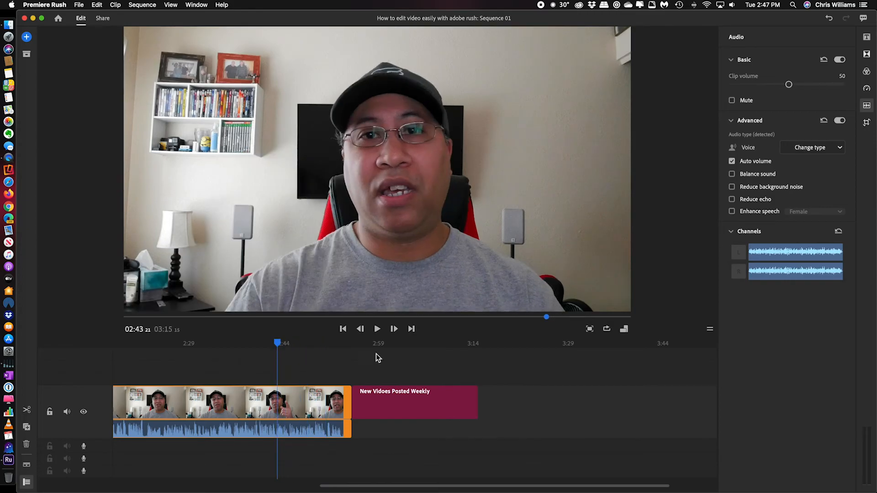
click(867, 126)
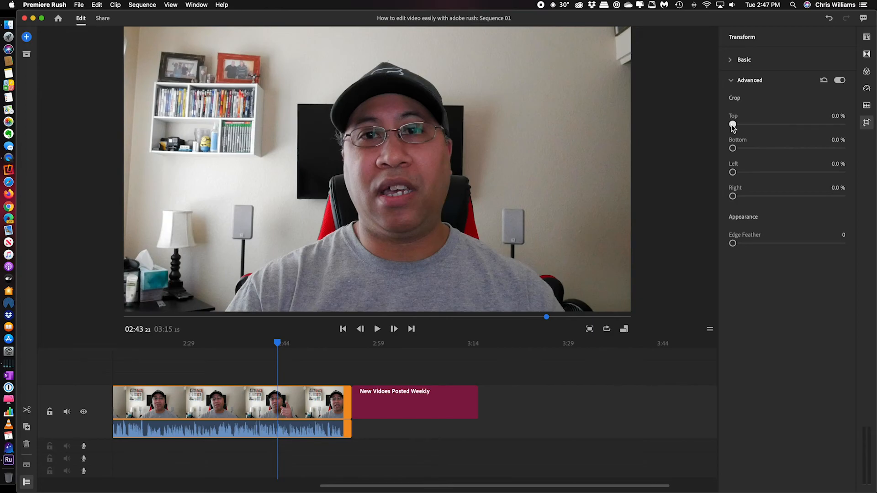
mouse_move(733, 124)
mouse_down()
mouse_move(748, 125)
mouse_move(732, 125)
mouse_up()
drag(733, 245, 701, 247)
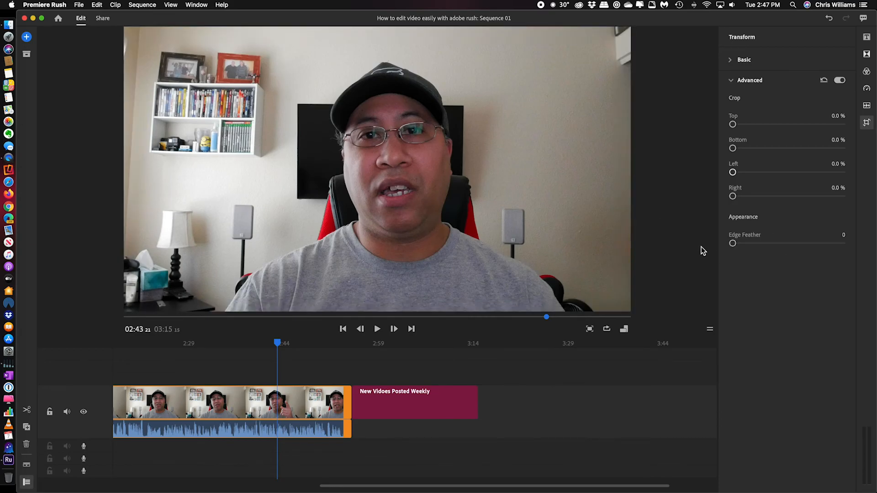